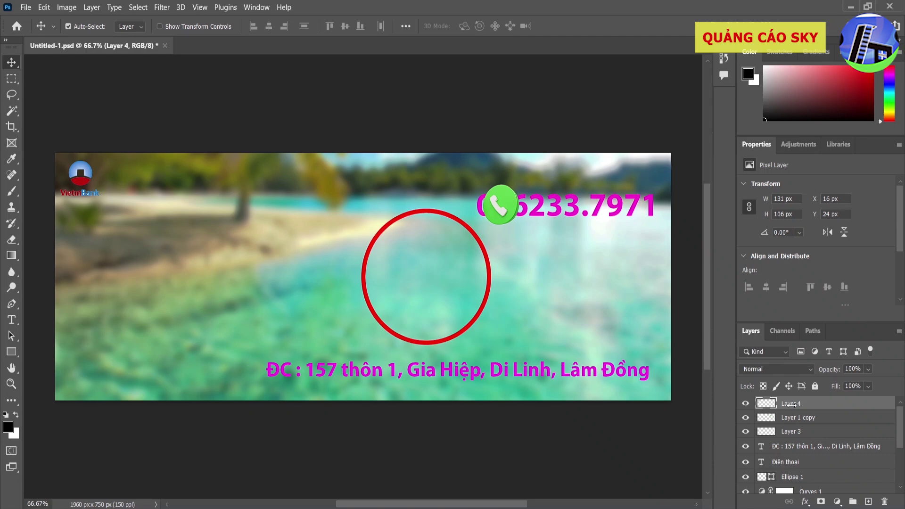
Step: Rename Layer 4 as viettin and toggle the Layer 1 copy layer's visibility off and on to identify its content
double_click(796, 403)
text(viettin)
key(Return)
click(745, 418)
click(745, 418)
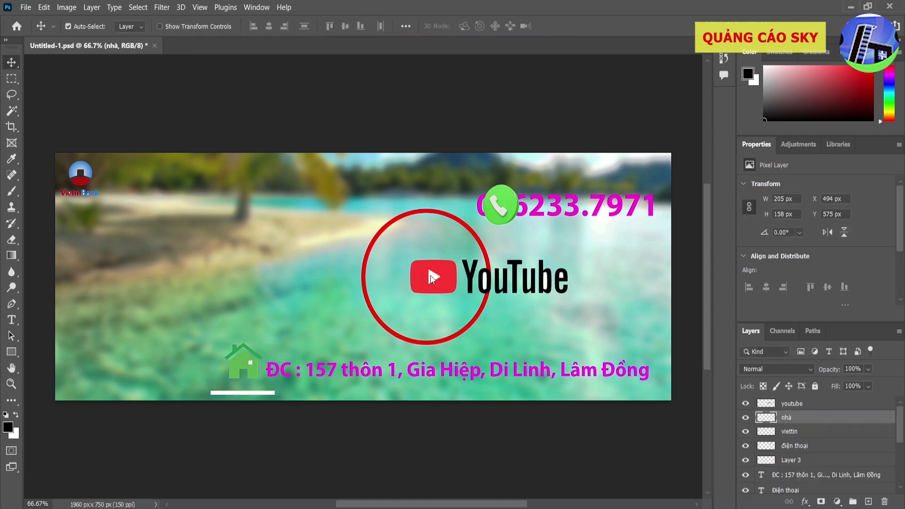
Step: Scale the YouTube logo to 50% and place it beside the red circle, below the phone number
click(503, 288)
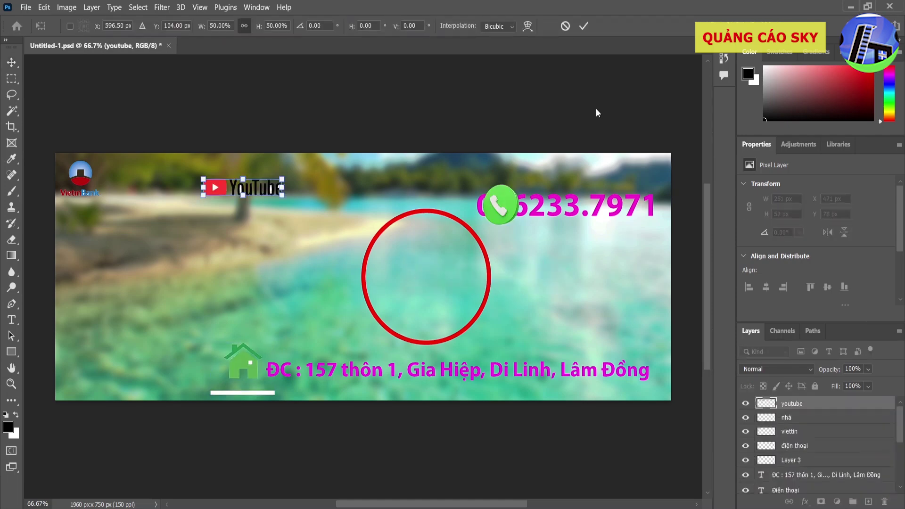
drag(212, 194, 510, 264)
key(Return)
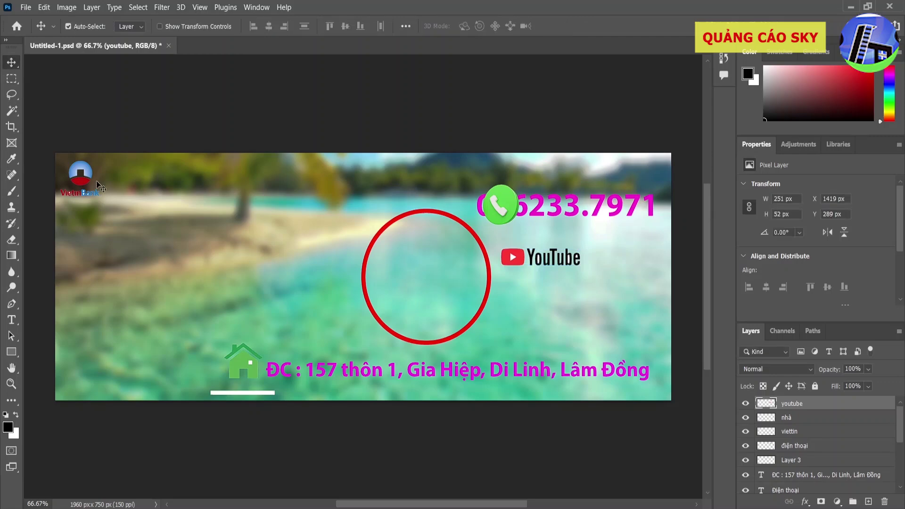
Step: Move the VietinBank logo above the address line, and shrink the red circle in the banner's upper-left corner
drag(97, 180, 353, 324)
drag(362, 281, 62, 225)
key(ctrl+t)
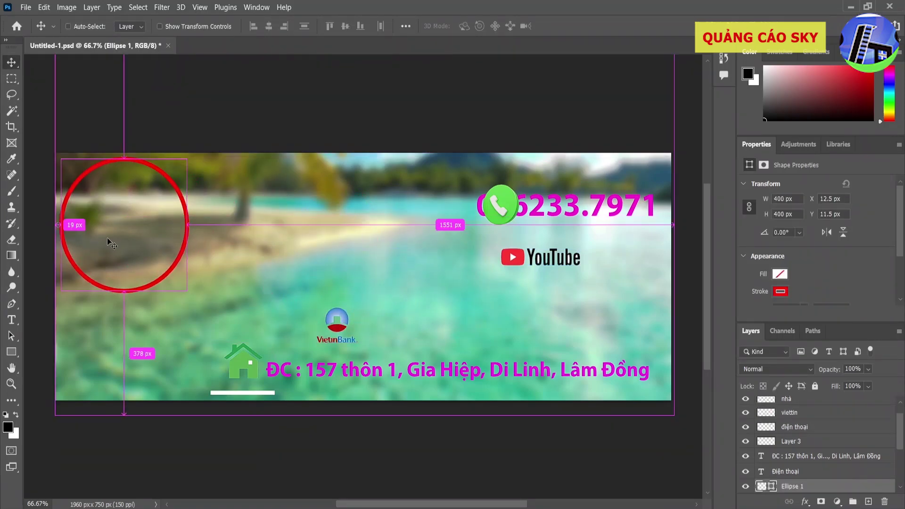
drag(61, 287, 78, 227)
click(583, 26)
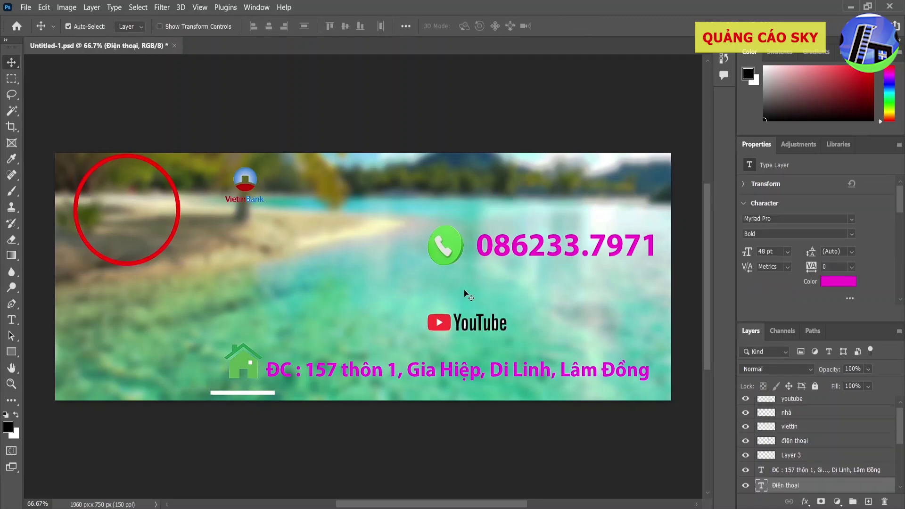
Step: Create a new layer above the youtube layer and name it "số tài khoản"
click(484, 319)
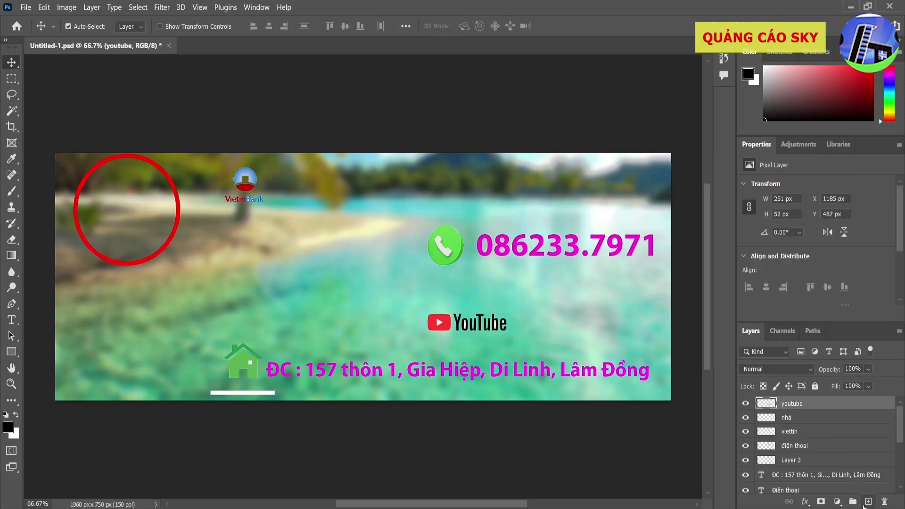
click(868, 501)
double_click(790, 403)
text(số)
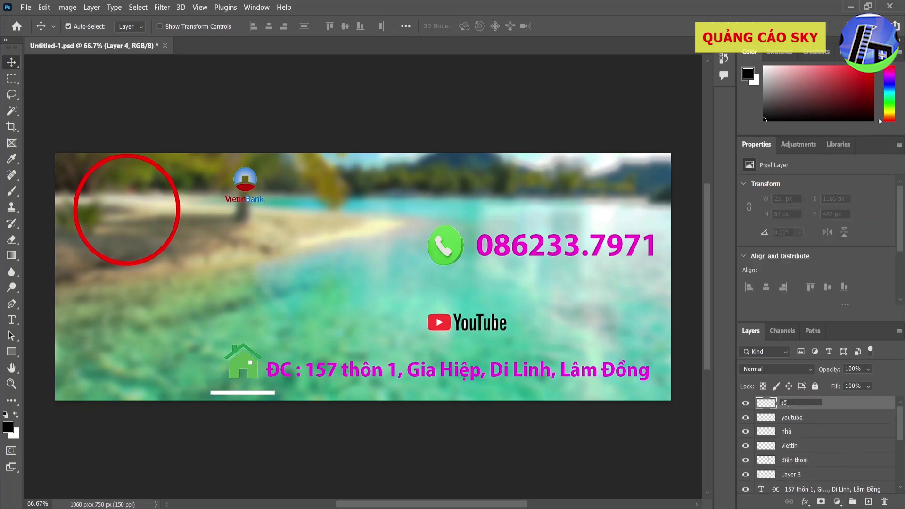
text( tài khoản)
key(Return)
Step: Add a text box beside the VietinBank logo with the text "VietinBank:"
key(t)
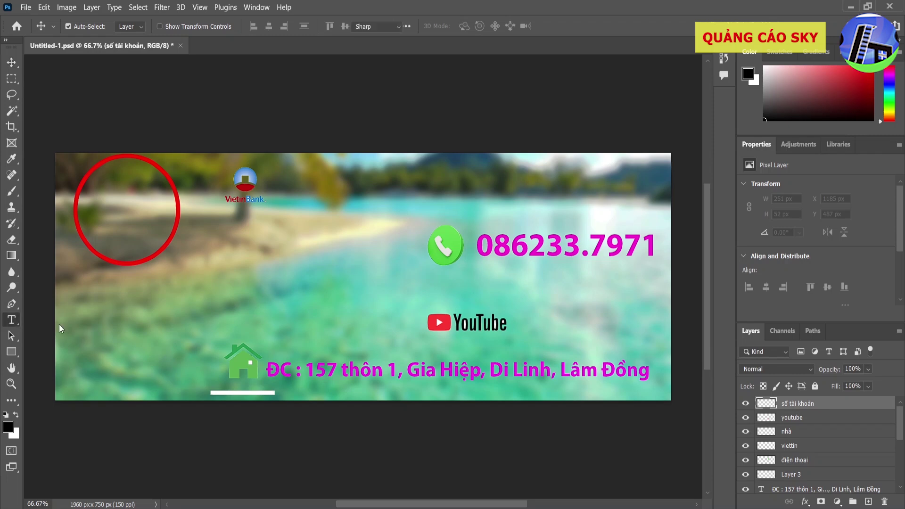
drag(283, 167, 620, 201)
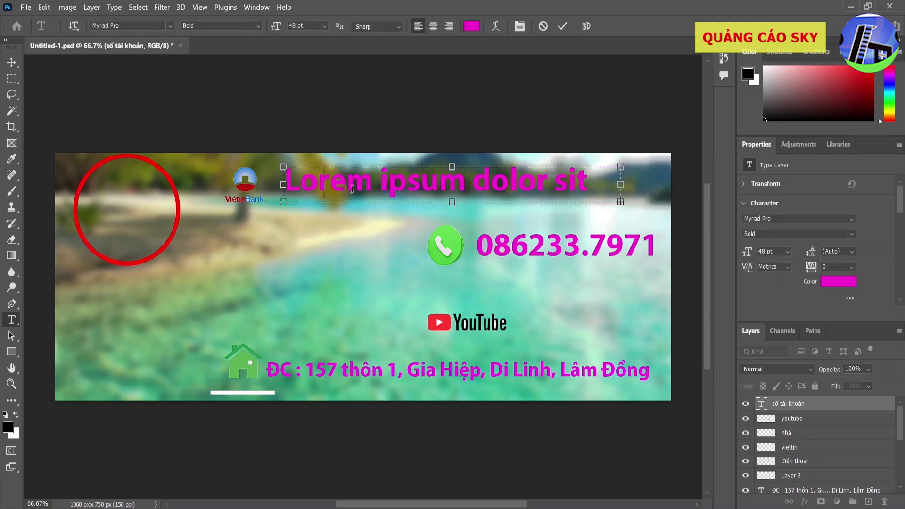
text(Ngân hàng:)
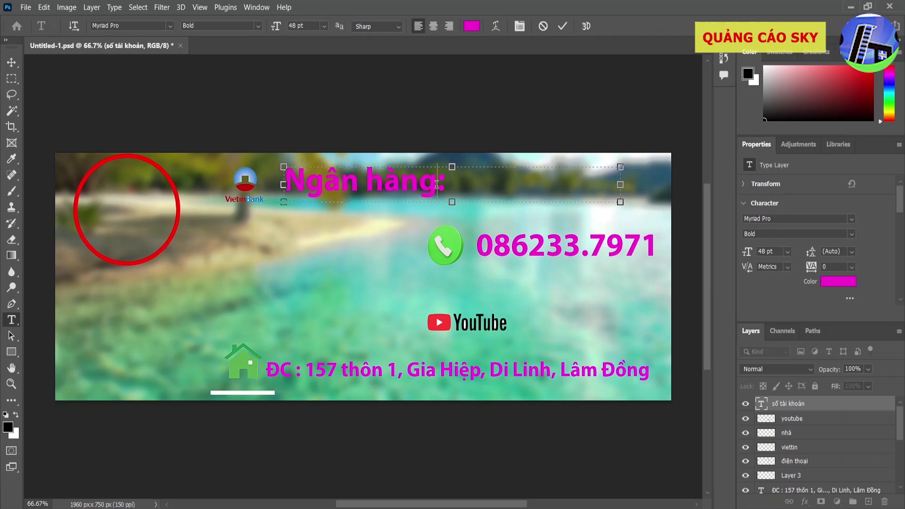
drag(436, 184, 257, 185)
text(Vieti)
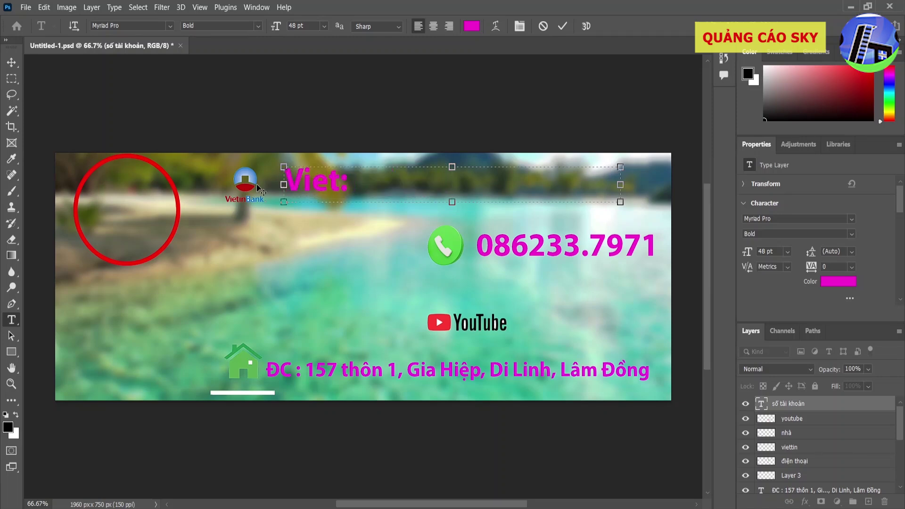
text(nBank)
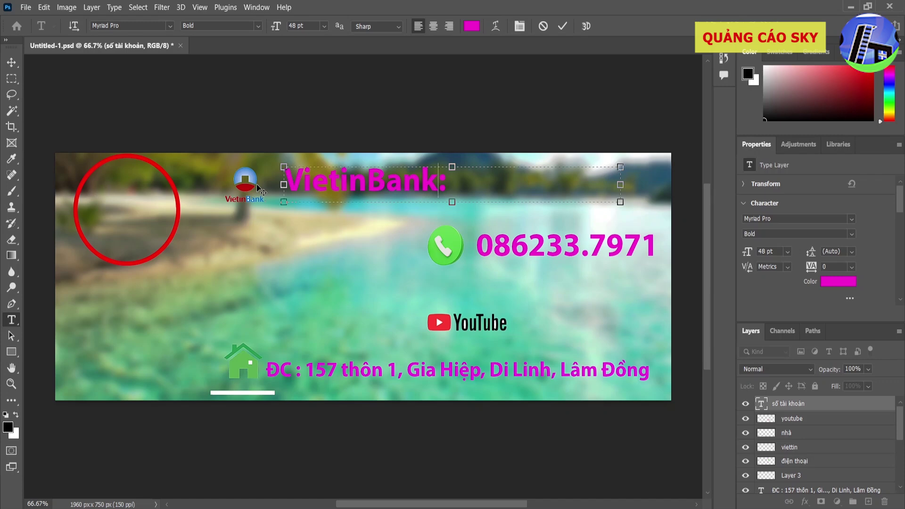
Step: Set the size of the whole "VietinBank:" text to 18 pt
key(ctrl+a)
click(323, 25)
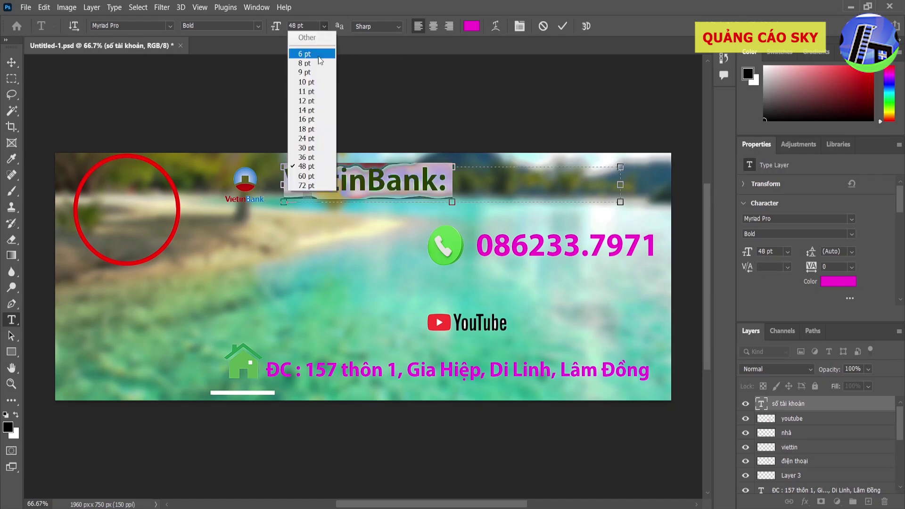
click(318, 129)
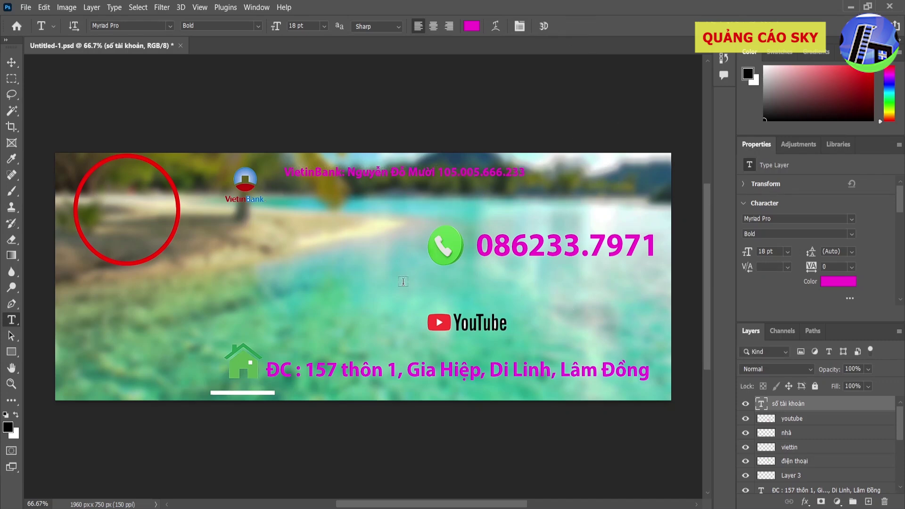
Step: Add a text box just above the YouTube logo reading "Trung tâm đào tạo DM - Revit"
drag(403, 283, 661, 313)
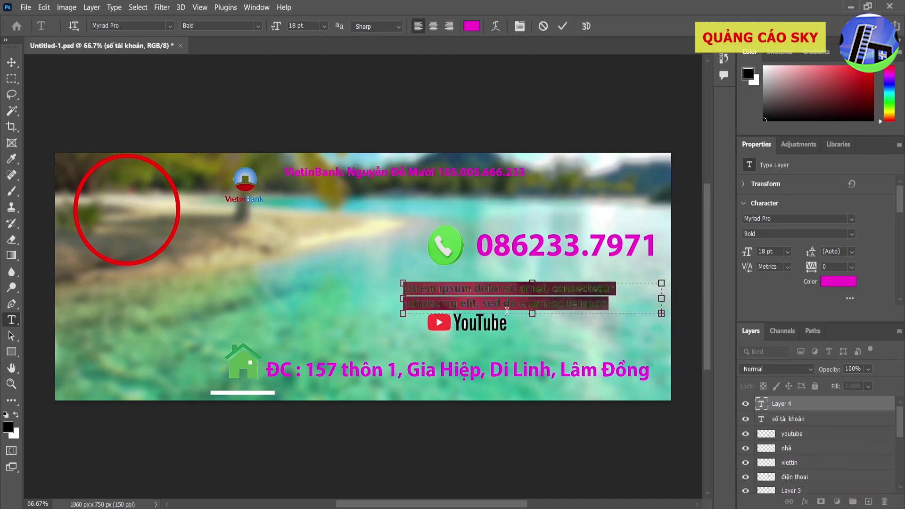
text(Trung tâm dạo)
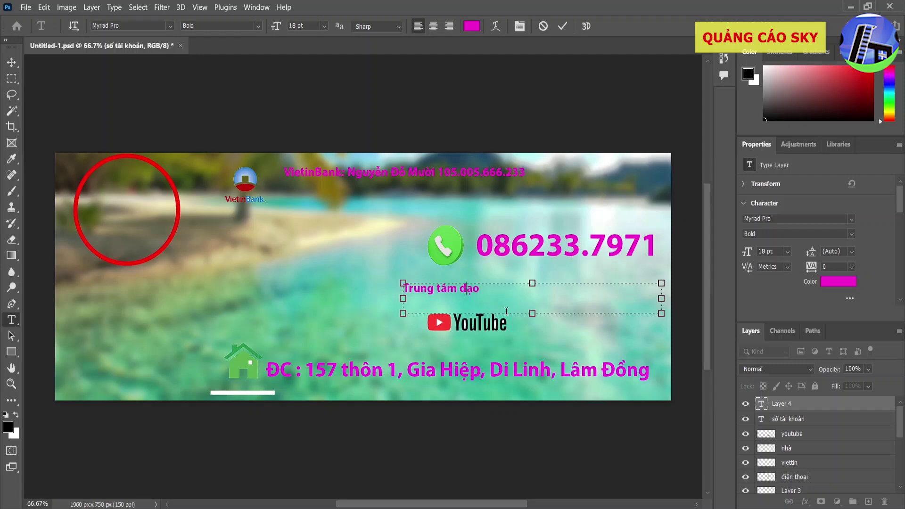
text( tạo DM - Rev)
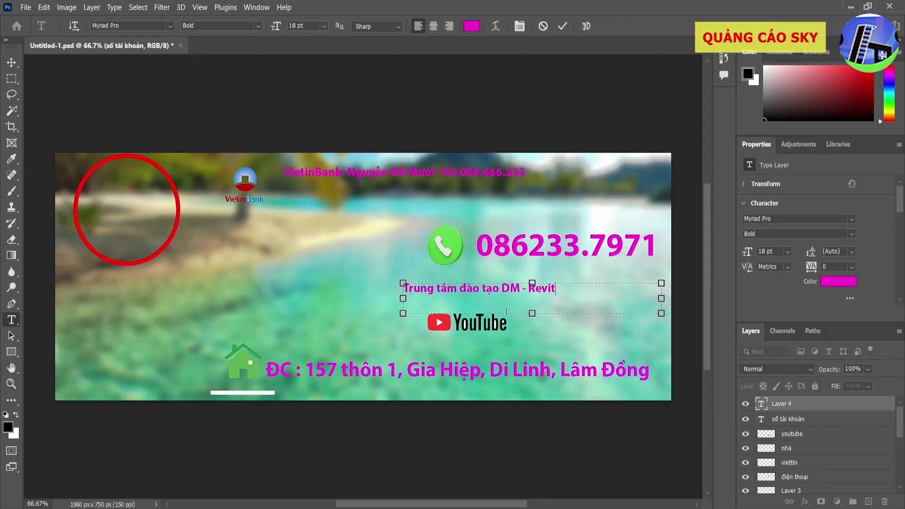
click(562, 27)
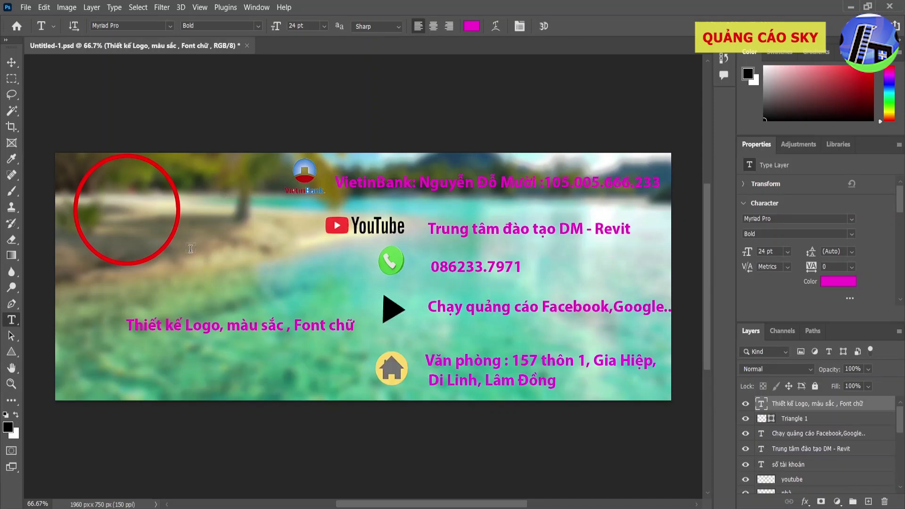
Step: Move the "Thiết kế Logo, màu sắc , Font chữ" text under the "Chạy quảng cáo Facebook,Google.." line
click(11, 62)
drag(262, 380, 522, 333)
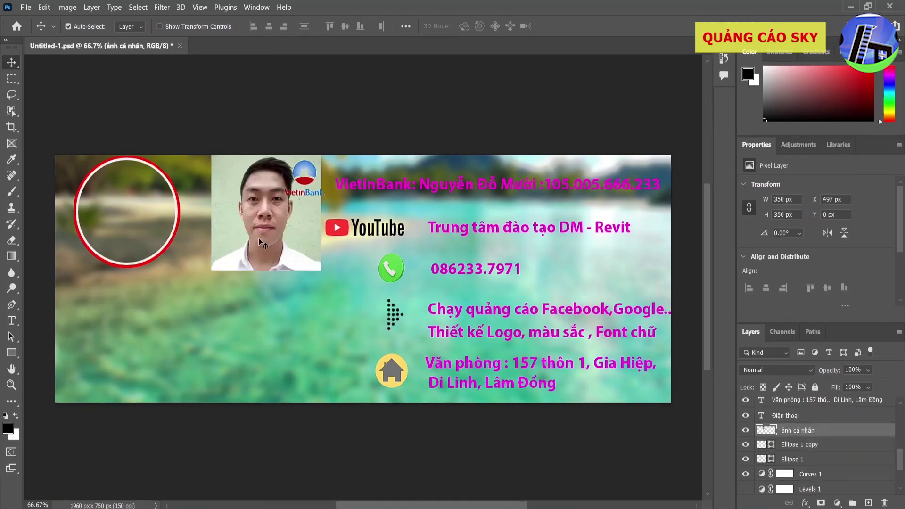
Step: Move the portrait photo over the red and white circle and clip it to the ellipse beneath
drag(259, 237, 120, 239)
right_click(796, 426)
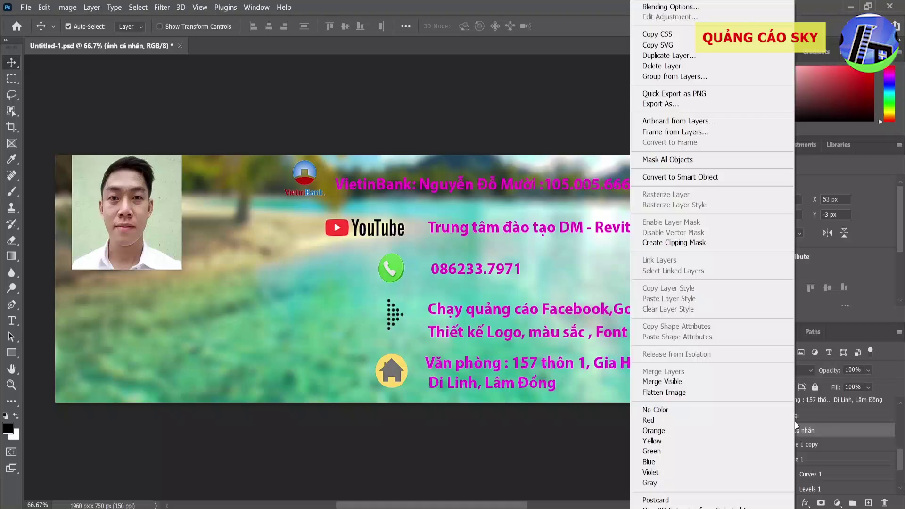
click(710, 242)
Step: Scale the clipped portrait photo to about 312 × 311 px so that it fills the circle
scroll(414, 359, up, 3)
key(ctrl+t)
drag(347, 175, 338, 194)
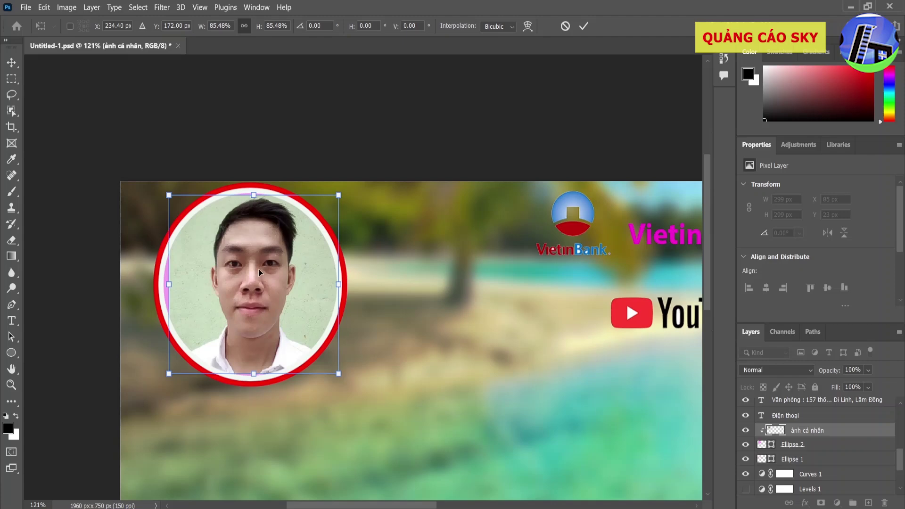
drag(338, 374, 341, 375)
click(584, 26)
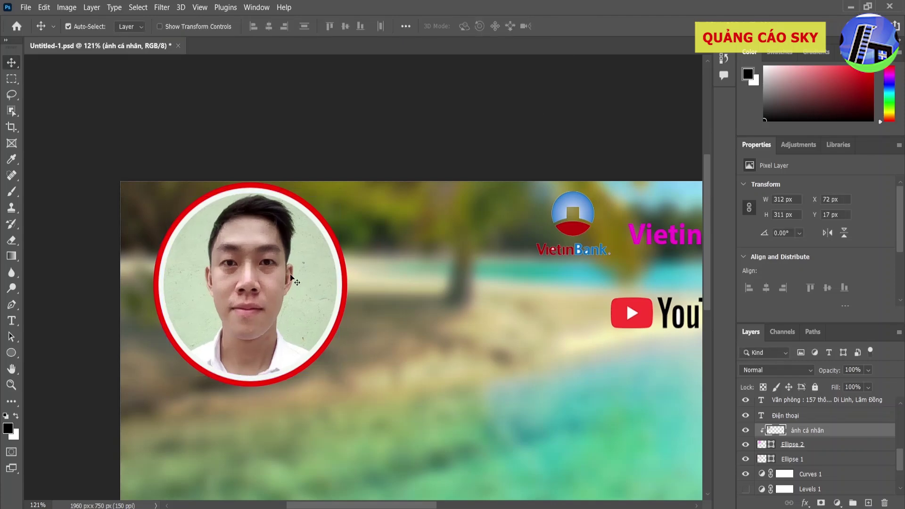
Step: Select the "Trung tâm đào tạo DM - Revit" text layer
scroll(335, 284, down, 3)
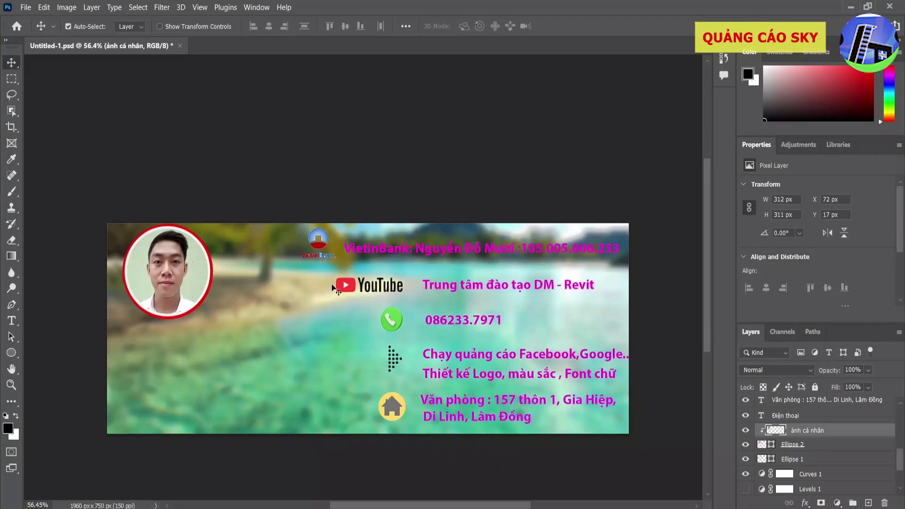
click(499, 354)
scroll(810, 453, down, 3)
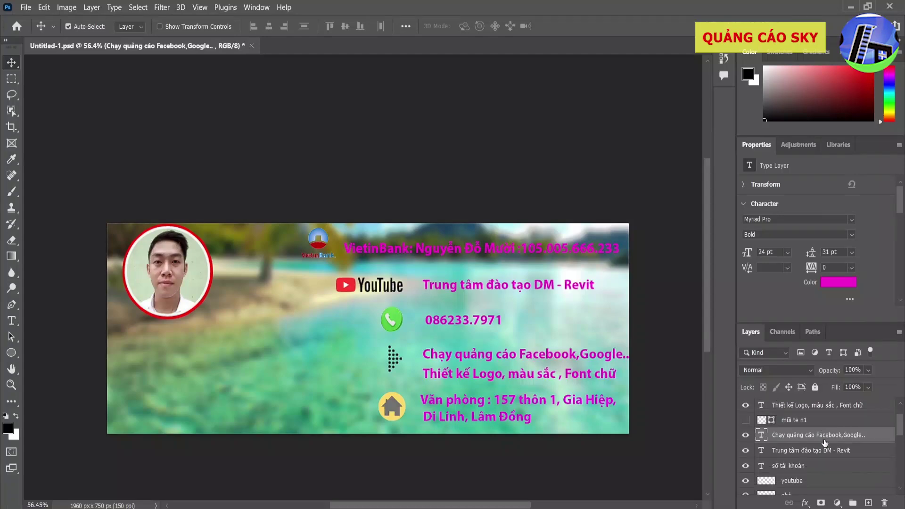
click(809, 453)
click(803, 503)
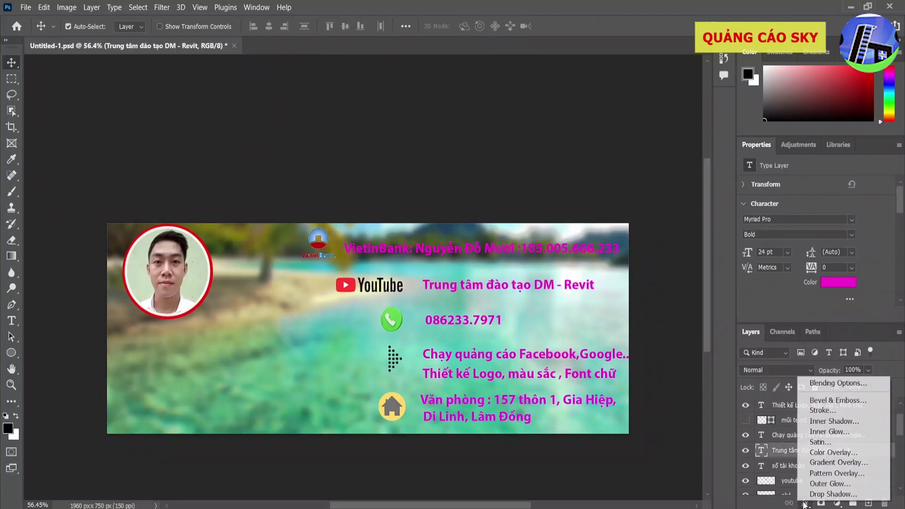
click(829, 483)
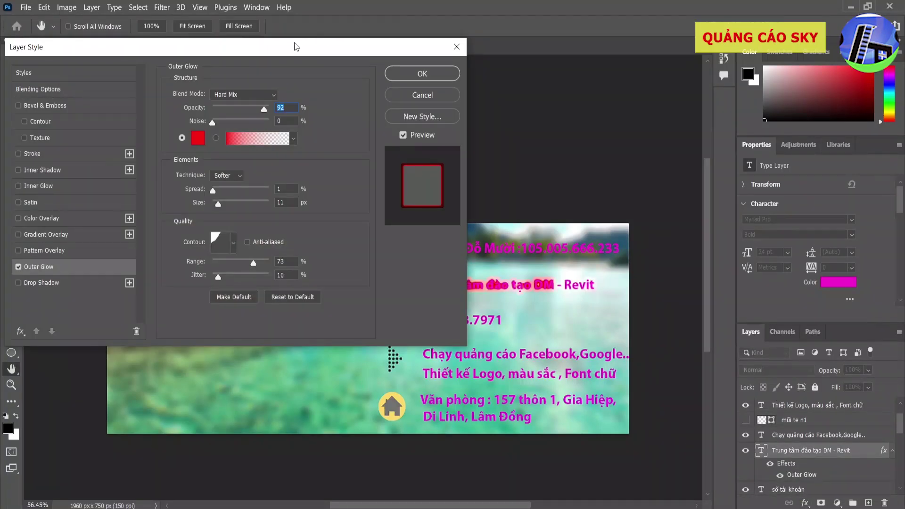
drag(296, 43, 241, 76)
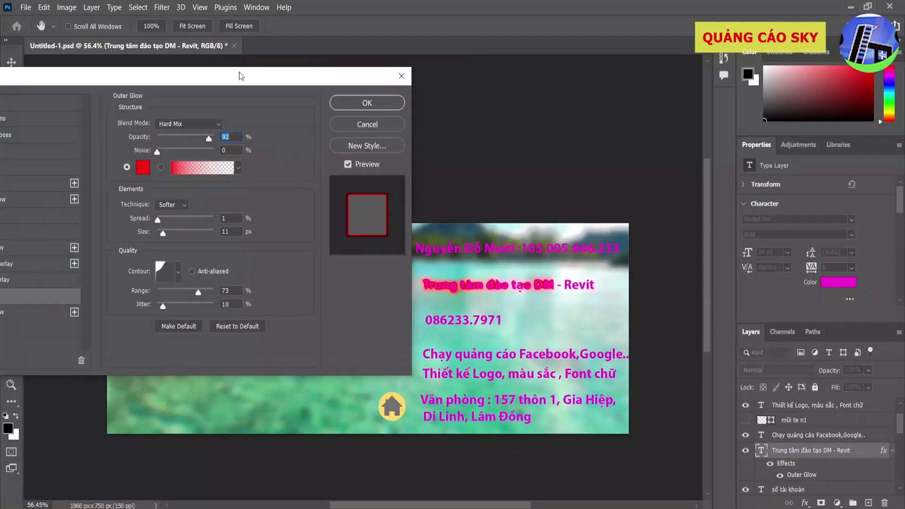
click(404, 76)
Step: Change the "Trung tâm đào tạo DM - Revit" text color to red
click(838, 283)
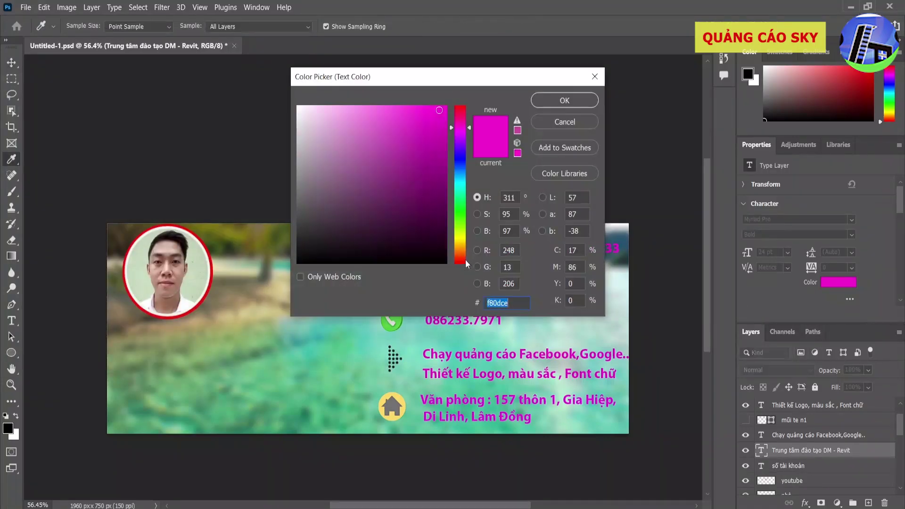
click(460, 260)
click(562, 100)
Step: Add an Outer Glow effect to the "Trung tâm đào tạo DM - Revit" text and set the glow color to yellow
click(805, 502)
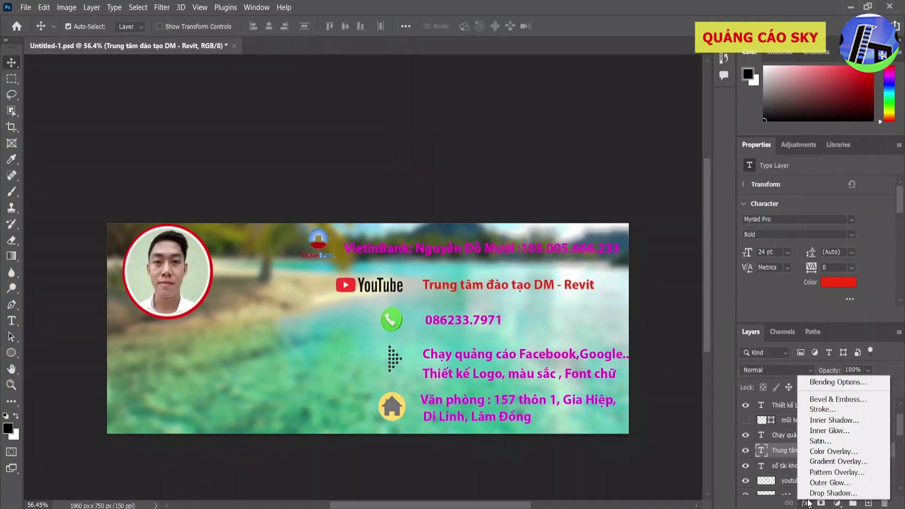
click(483, 298)
click(197, 167)
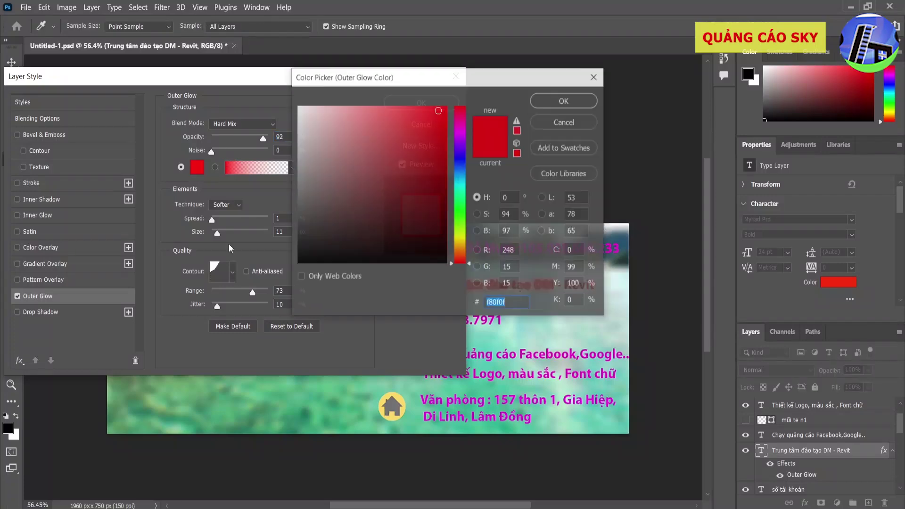
click(460, 238)
click(556, 100)
Step: Give the outer glow a peak-shaped contour, a spread of 6% and a size of 38 px, and apply the effect
drag(307, 80, 197, 76)
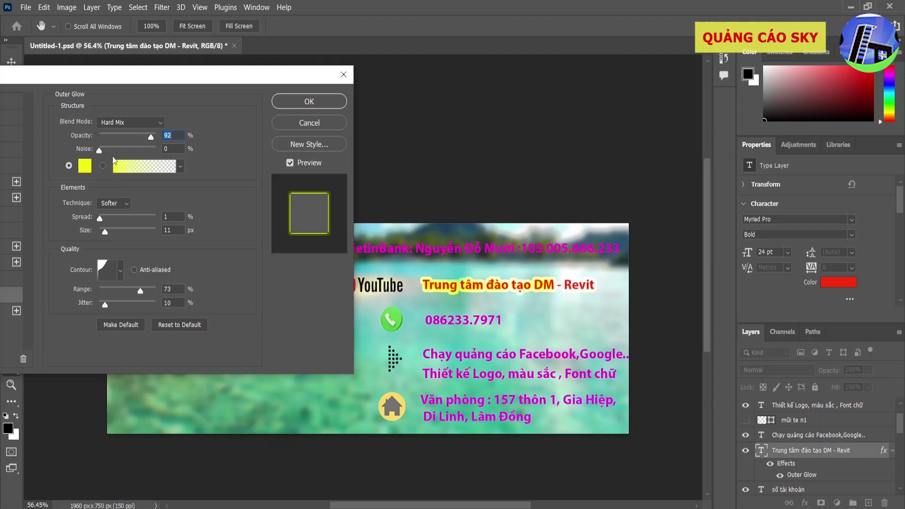
mouse_move(101, 216)
mouse_down()
mouse_move(115, 216)
mouse_move(120, 233)
mouse_move(107, 233)
mouse_move(109, 219)
mouse_move(106, 232)
mouse_up()
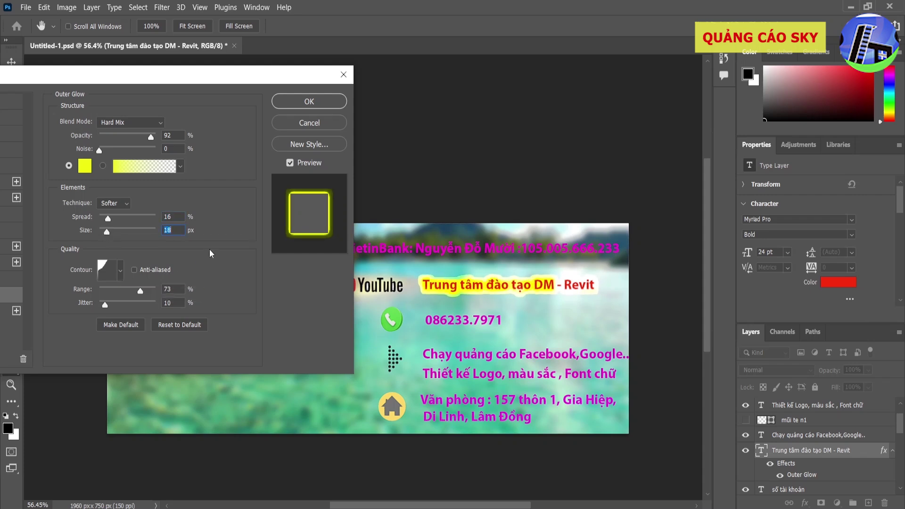
click(121, 274)
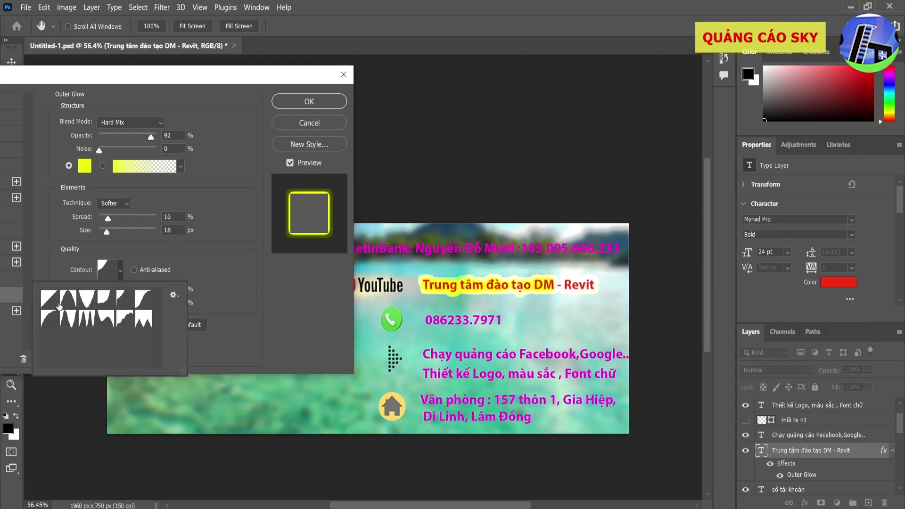
click(67, 304)
mouse_move(107, 231)
mouse_down()
mouse_move(113, 215)
mouse_move(103, 217)
mouse_up()
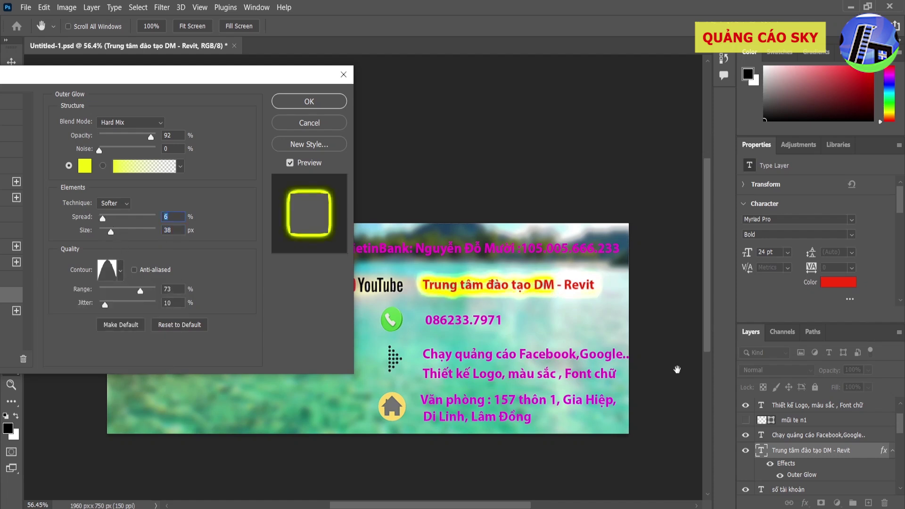
click(327, 102)
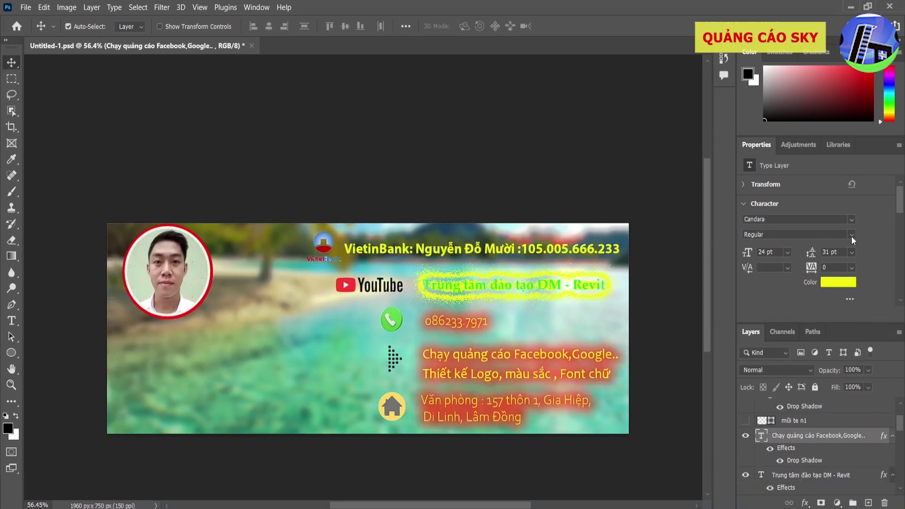
Step: Set the "Chạy quảng cáo Facebook,Google.." text to Candara Bold Italic
click(851, 220)
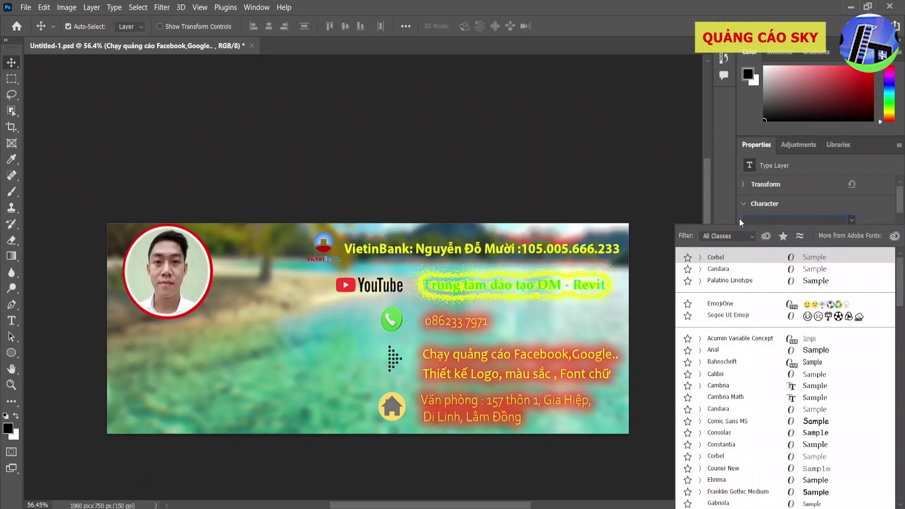
text(Candara)
click(826, 282)
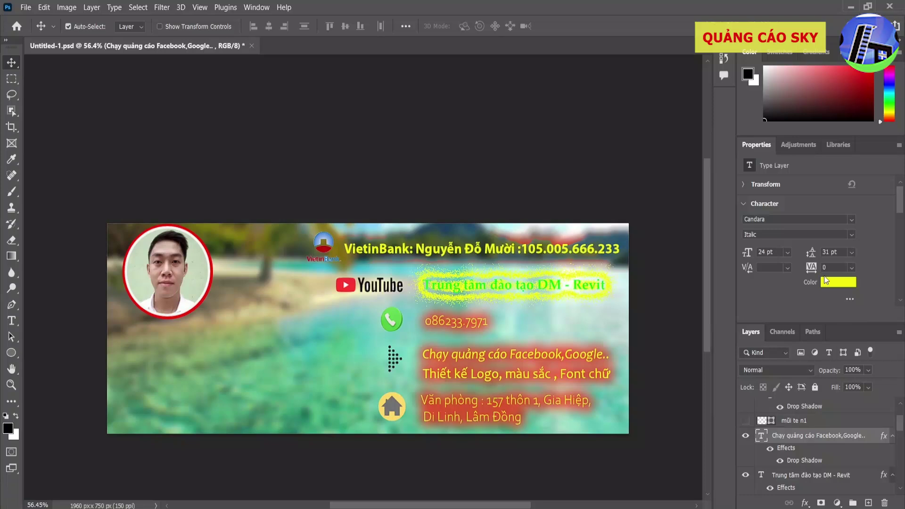
click(851, 219)
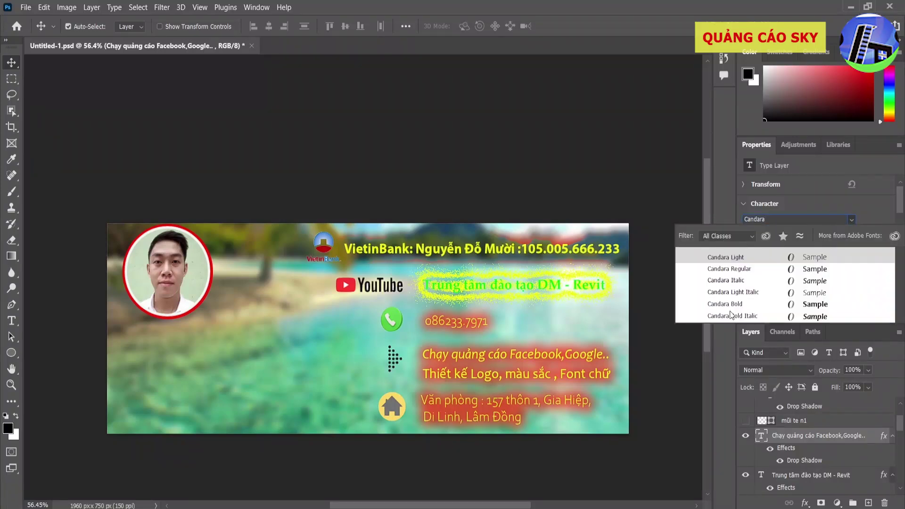
click(728, 316)
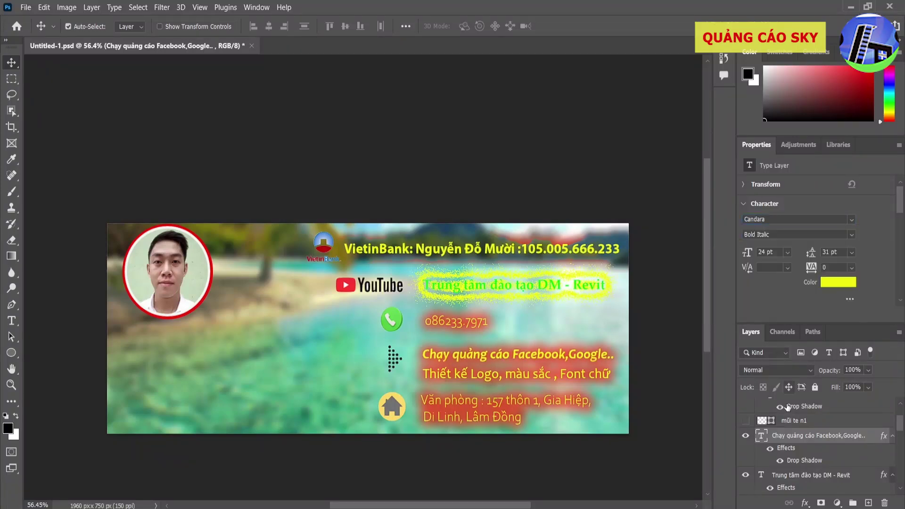
Step: Set the "Thiết kế Logo, màu sắc , Font chữ" text to Candara Bold Italic
scroll(796, 465, up, 1)
click(795, 411)
click(800, 219)
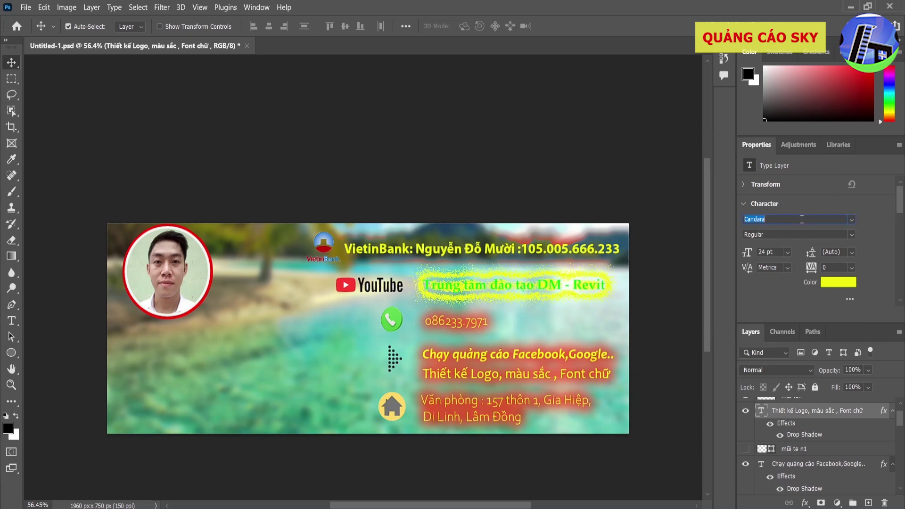
click(737, 316)
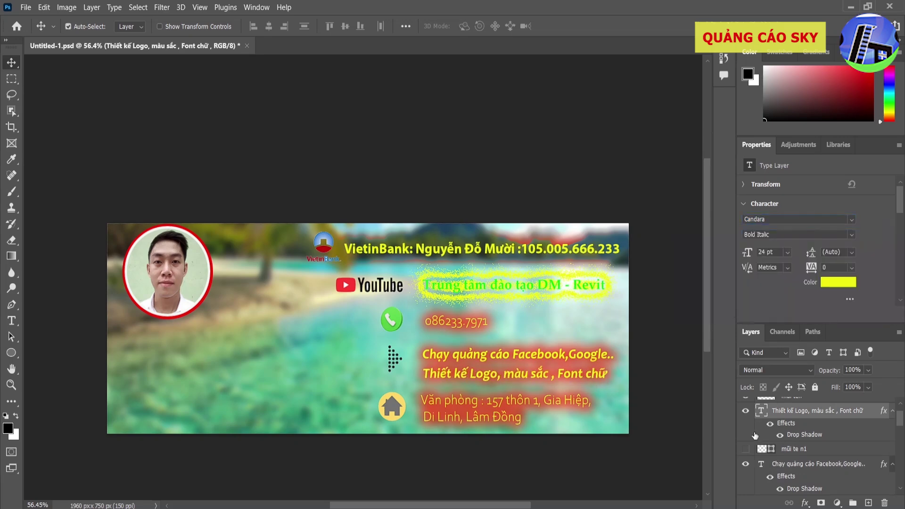
Step: Change the "Trung tâm đào tạo DM - Revit" text color to magenta #f80dce
scroll(801, 448, down, 1)
click(801, 455)
click(837, 283)
click(174, 163)
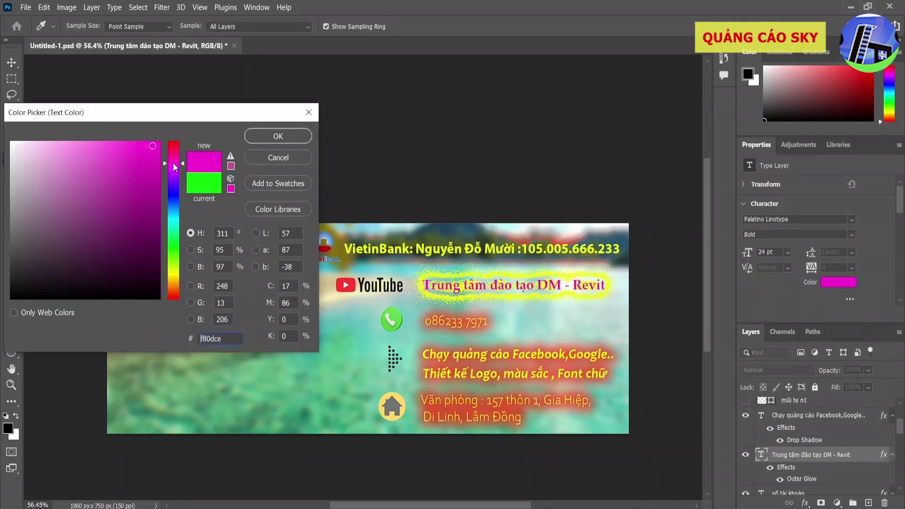
click(278, 137)
Step: Set the "Trung tâm đào tạo DM - Revit" text to Palatino Linotype Bold and switch it to all caps
click(798, 219)
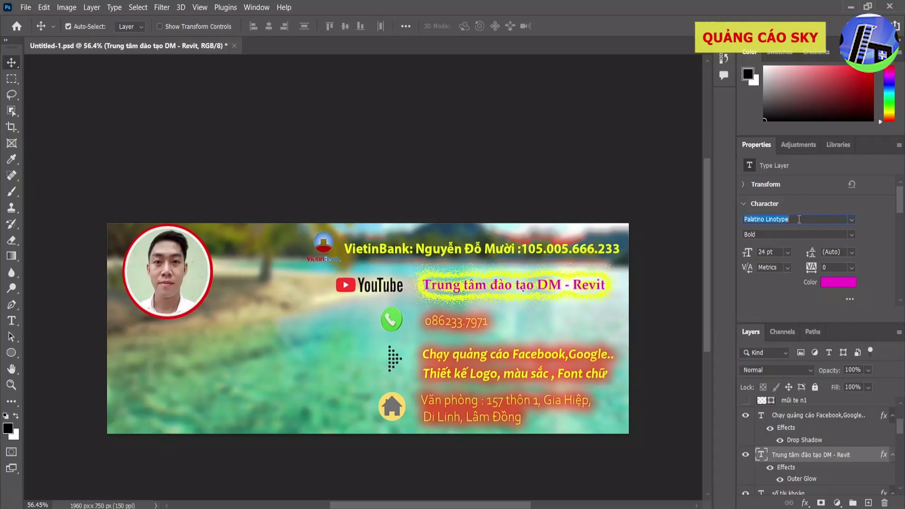
text(Palatino Linotype)
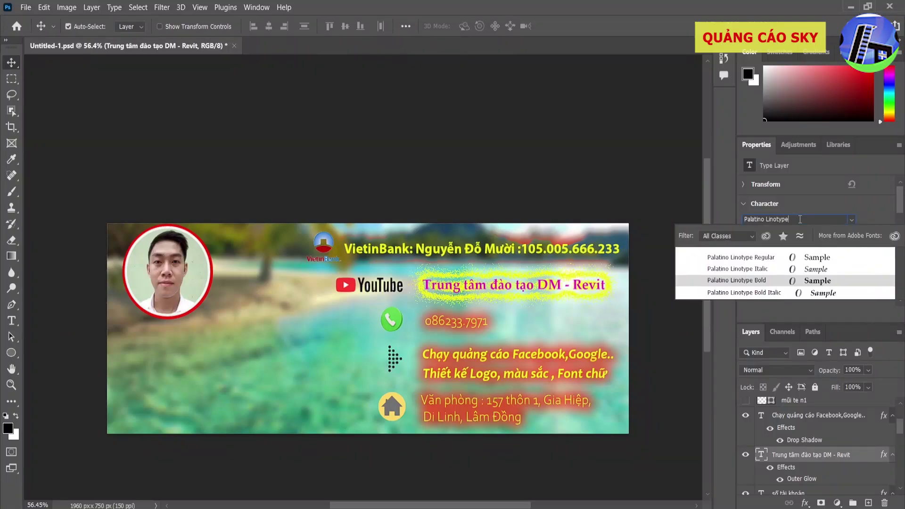
click(758, 280)
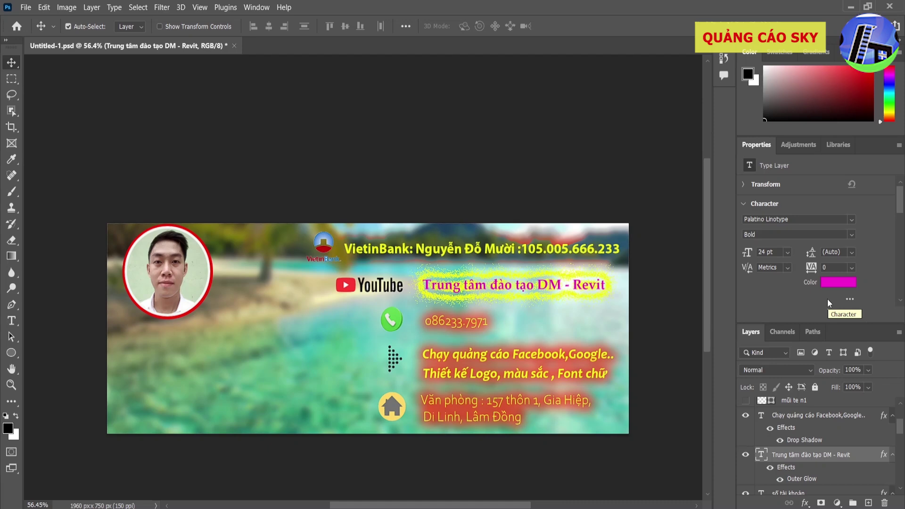
scroll(827, 299, down, 5)
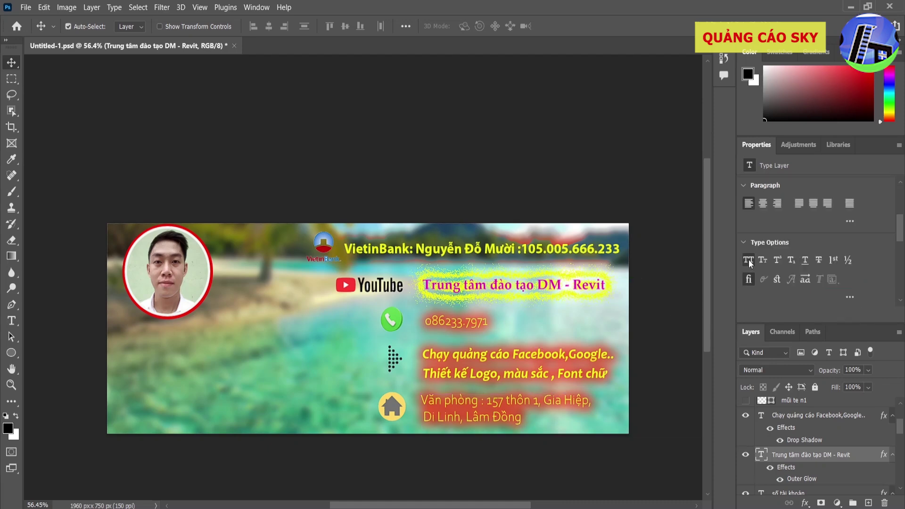
click(748, 261)
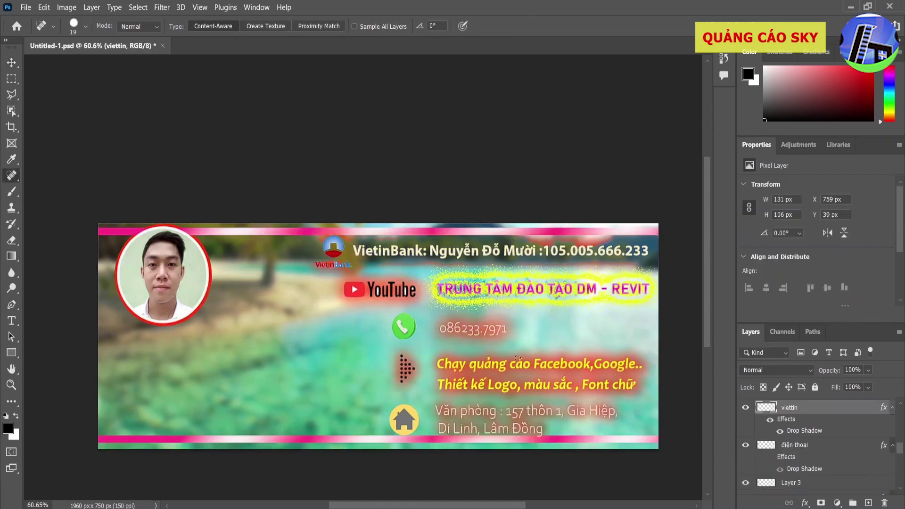
Step: Apply the Reduce Noise filter to the "ảnh cá nhân" portrait layer with Sharpen Details set to 21%
scroll(799, 444, down, 3)
click(806, 454)
scroll(101, 269, up, 5)
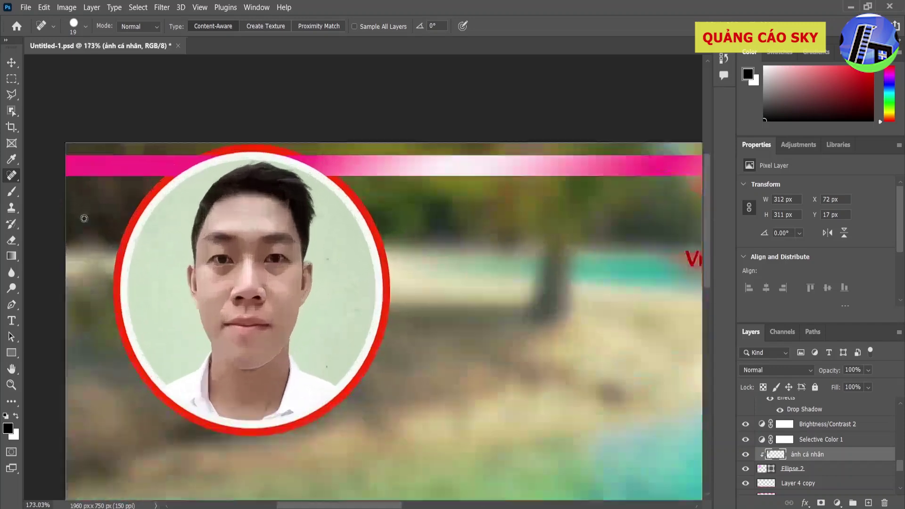
click(162, 7)
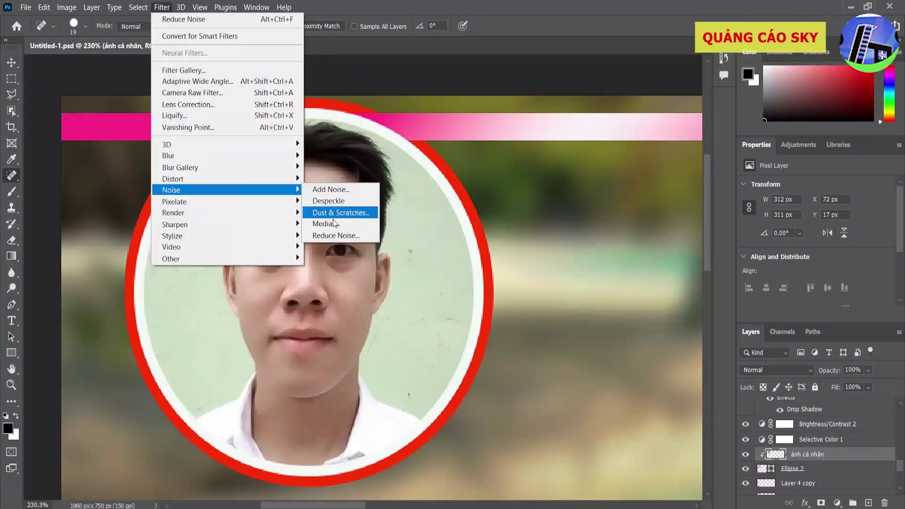
click(330, 239)
click(761, 334)
text(20)
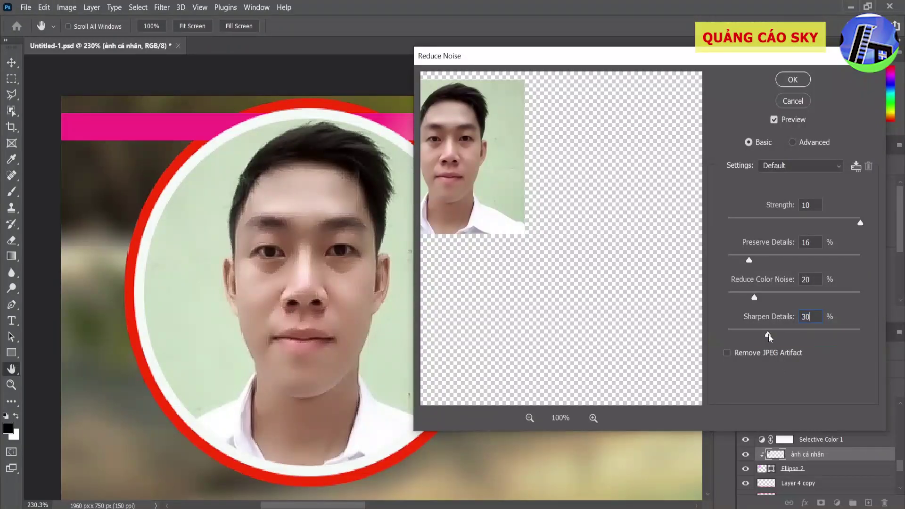
drag(768, 334, 741, 333)
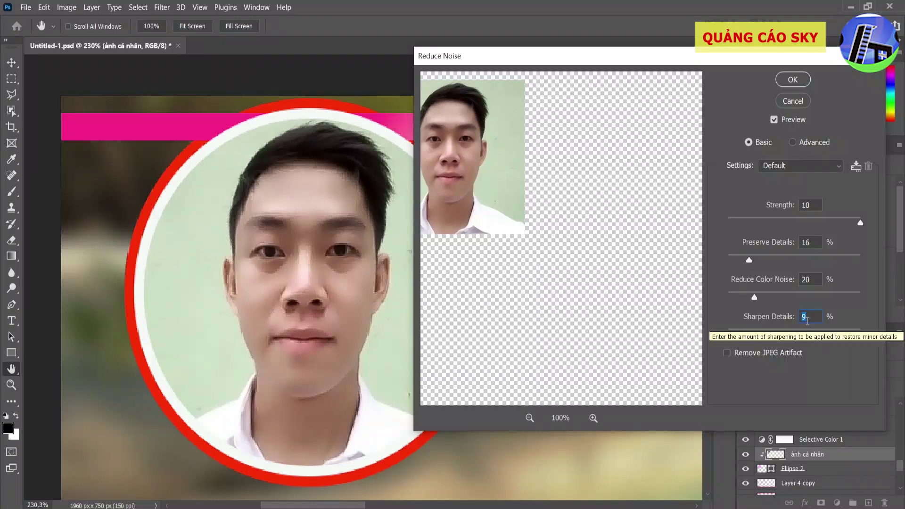
text(22)
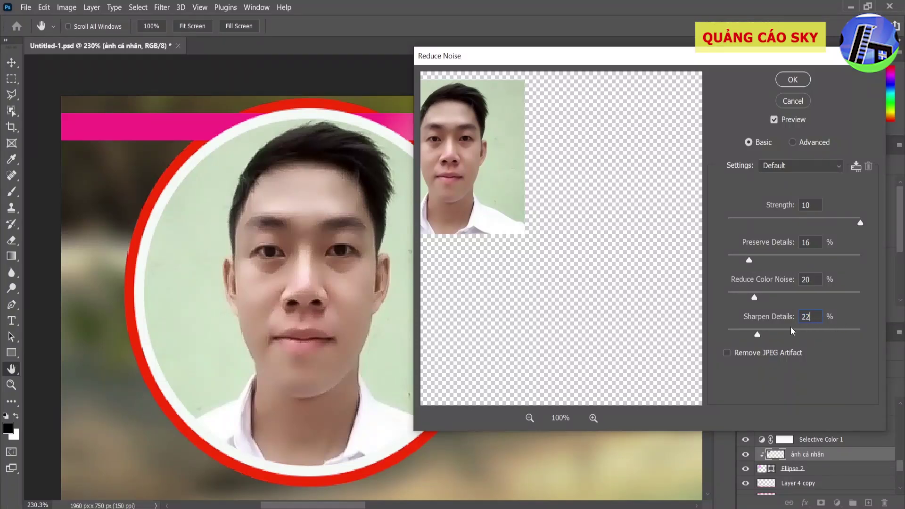
drag(757, 334, 729, 336)
text(21)
click(792, 79)
Step: Bring the whole banner back into view and save the document
scroll(212, 277, down, 6)
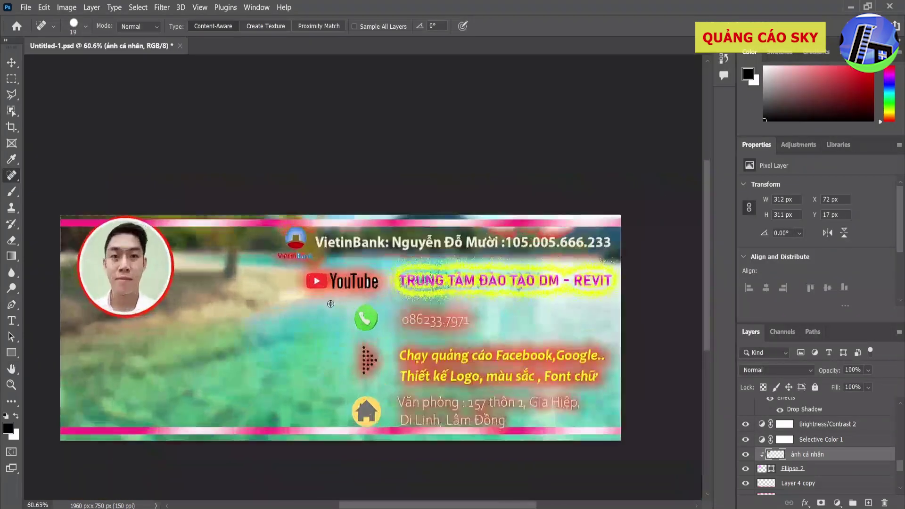
scroll(330, 304, up, 1)
key(ctrl+s)
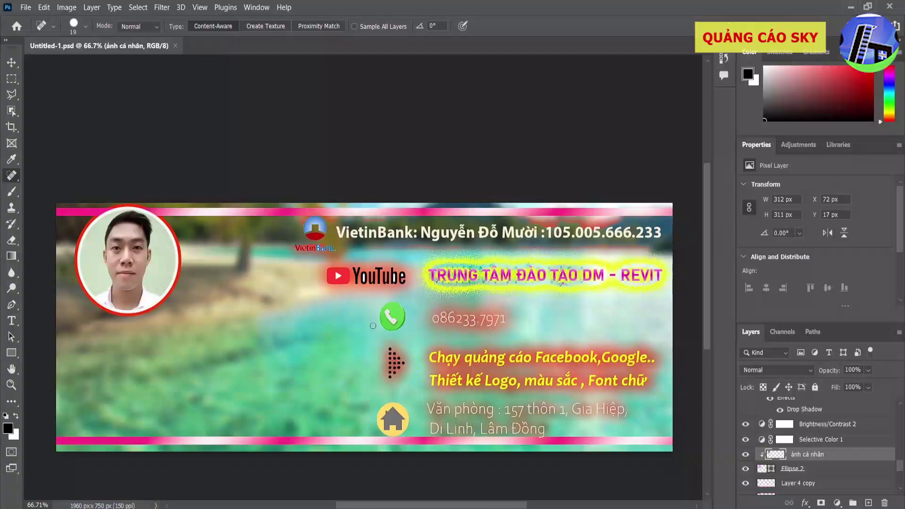